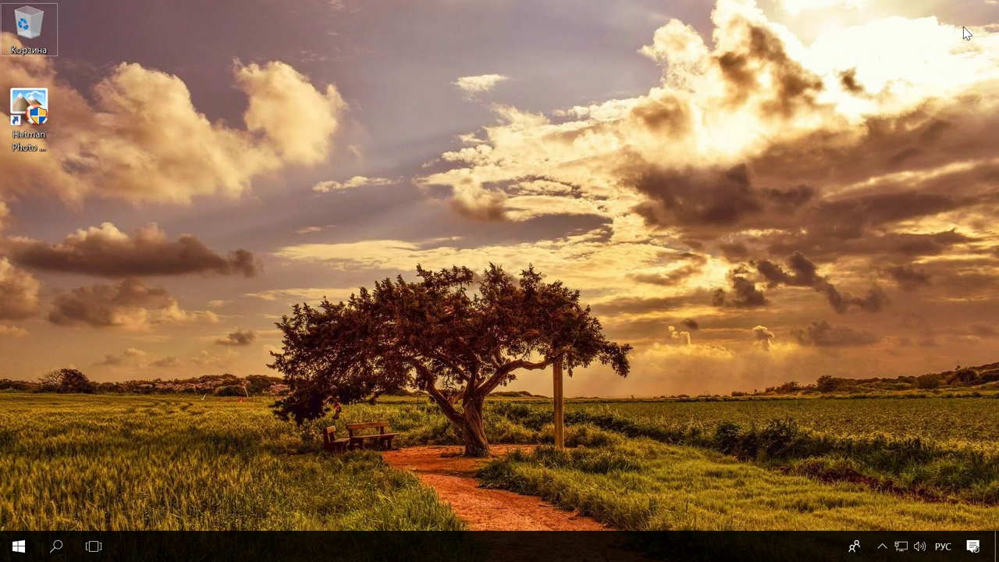
# Open This PC in File Explorer and try to access the USB-накопитель (E:) drive, declining to format it.
pyautogui.press('super+e')
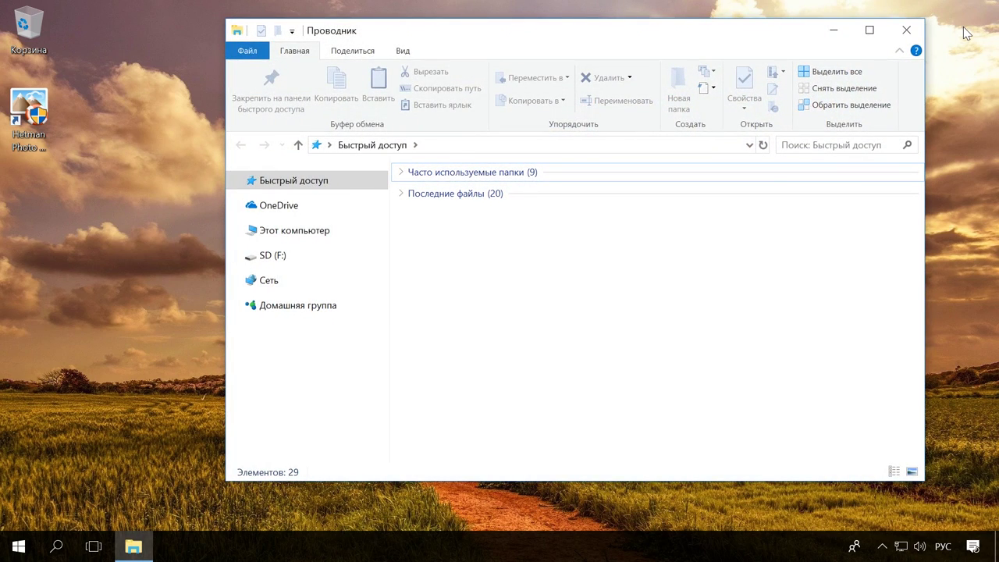
pyautogui.click(293, 261)
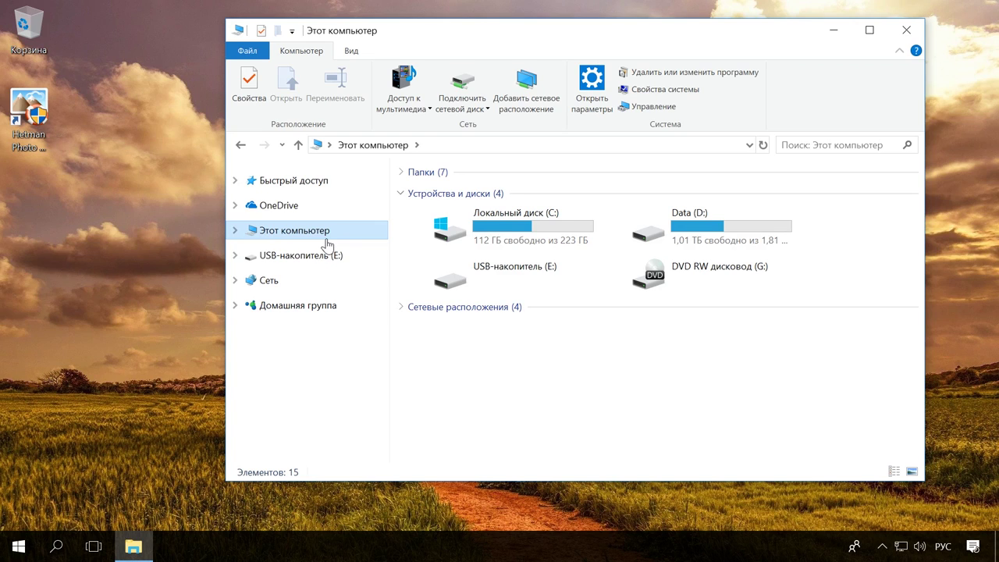
pyautogui.click(329, 256)
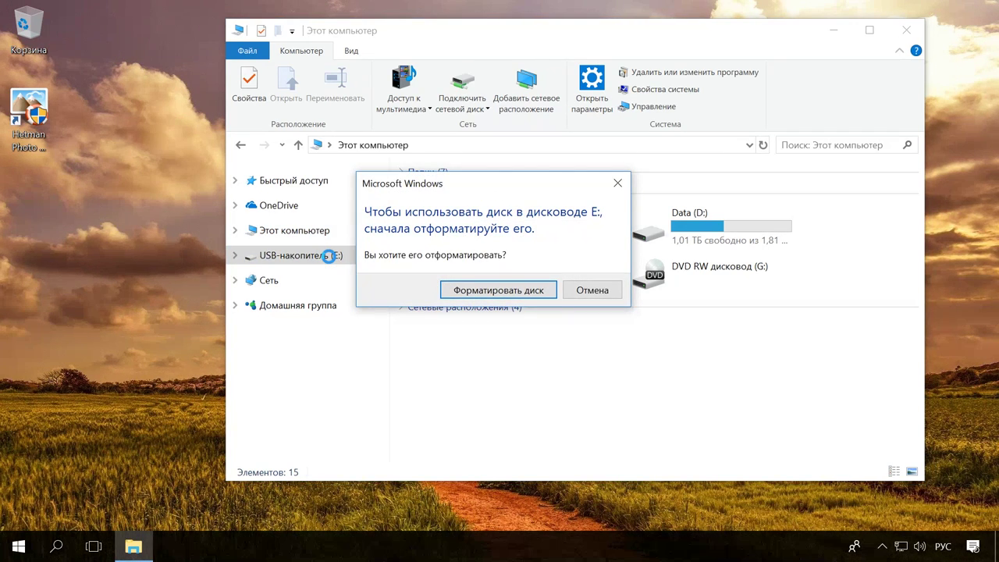
pyautogui.click(596, 292)
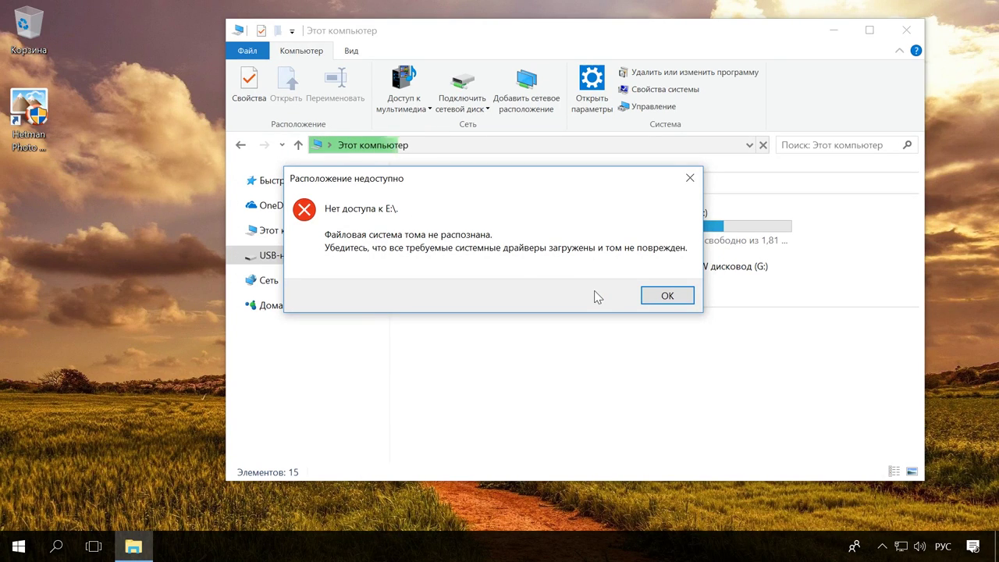
pyautogui.click(662, 296)
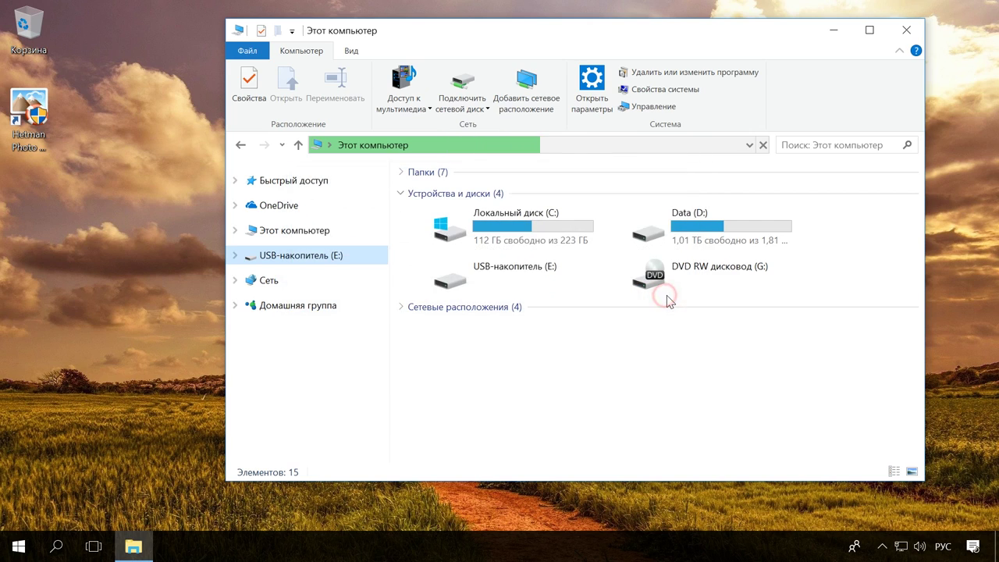
# Open the USB-накопитель (E:) drive again and accept the offer to format the disk.
pyautogui.doubleClick(524, 267)
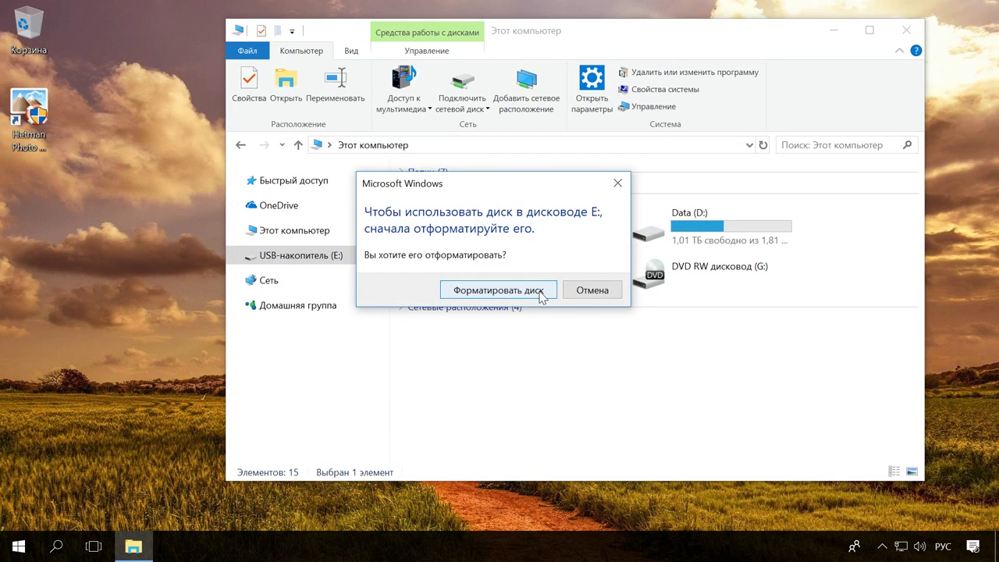
pyautogui.click(528, 291)
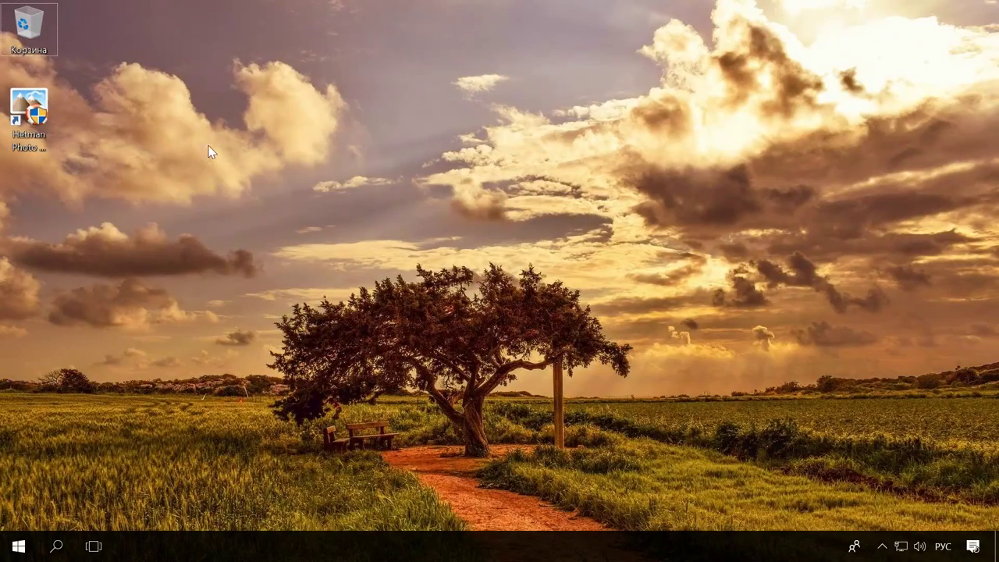
# Launch Hetman Photo Recovery and choose the removable drive SD (F:) as the disk to scan.
pyautogui.doubleClick(35, 110)
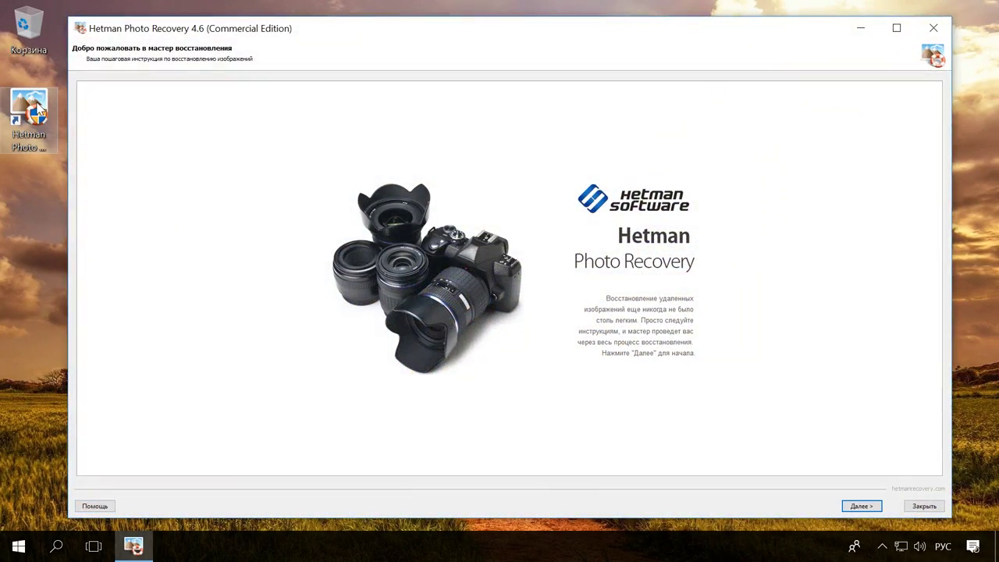
pyautogui.click(873, 512)
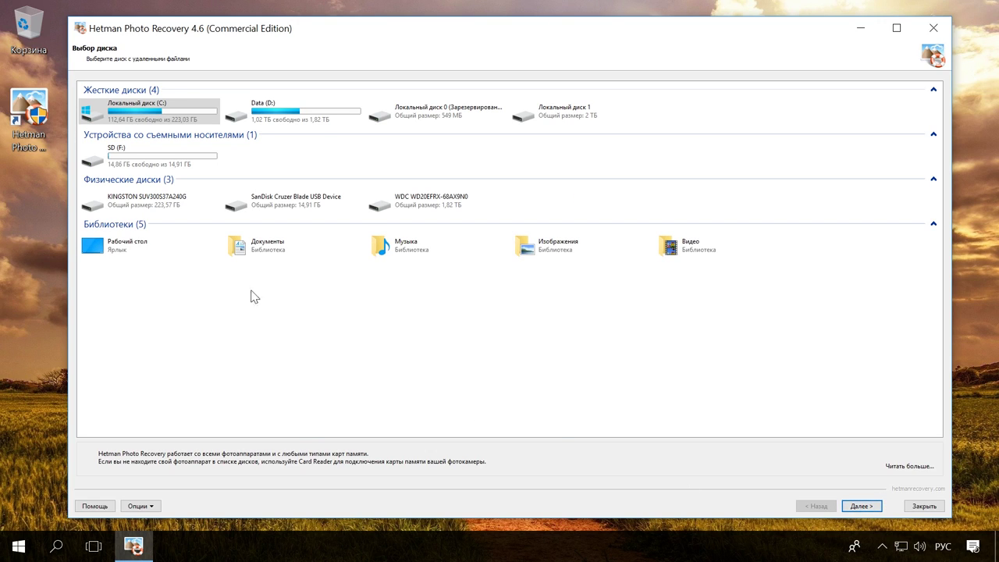
pyautogui.click(172, 159)
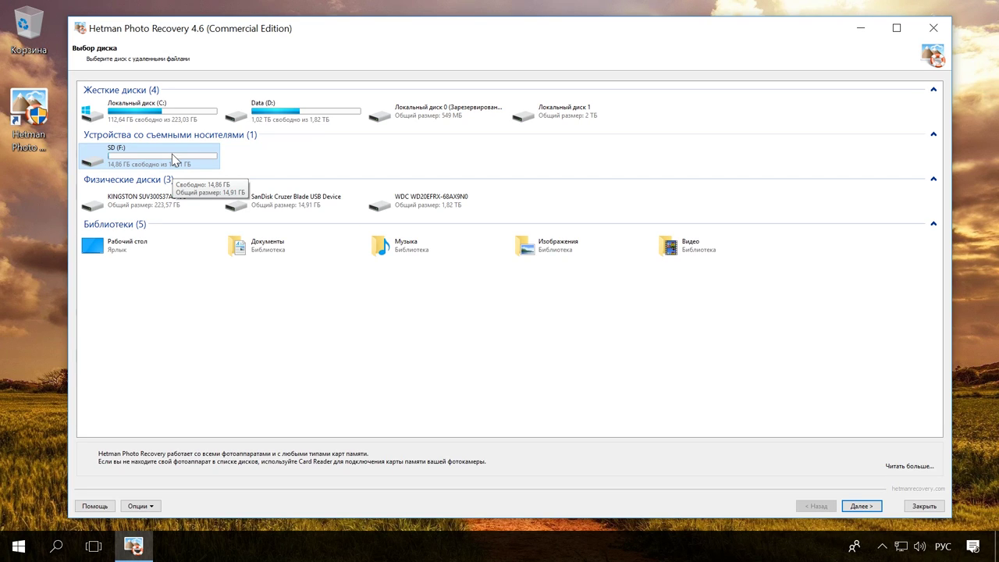
pyautogui.doubleClick(173, 158)
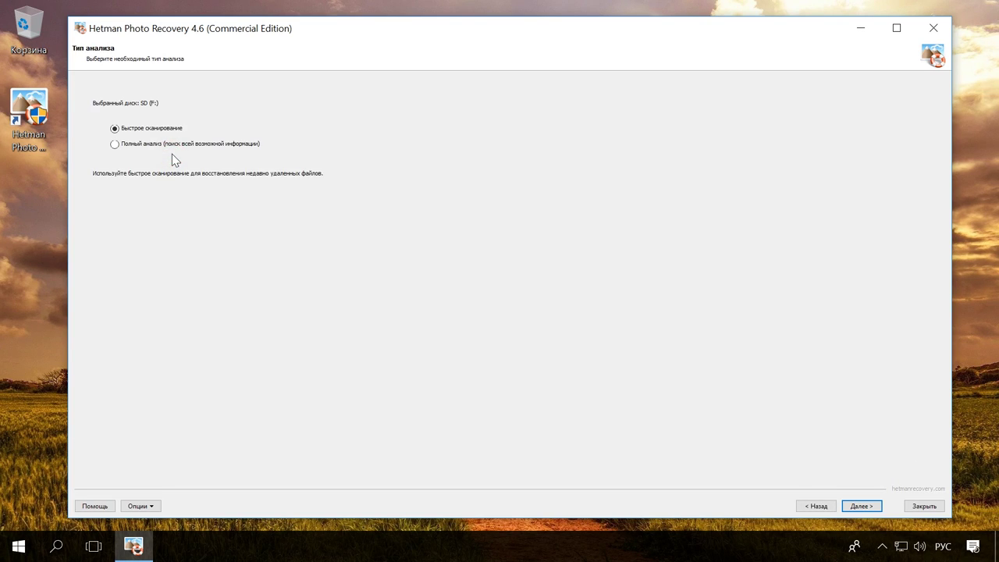
# Set the analysis type to full analysis (Полный анализ) and continue to the additional search options.
pyautogui.click(115, 129)
pyautogui.click(114, 146)
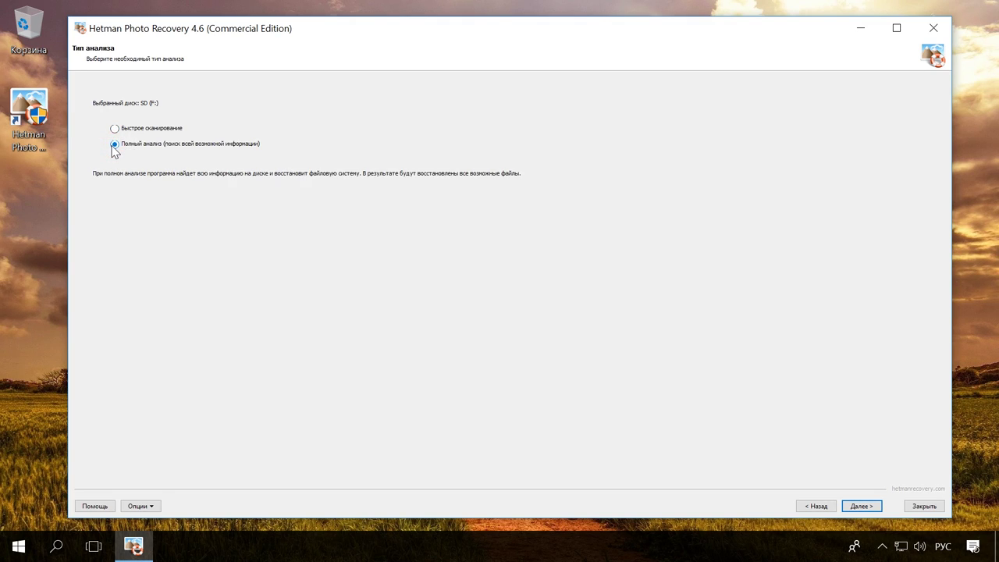
pyautogui.click(861, 507)
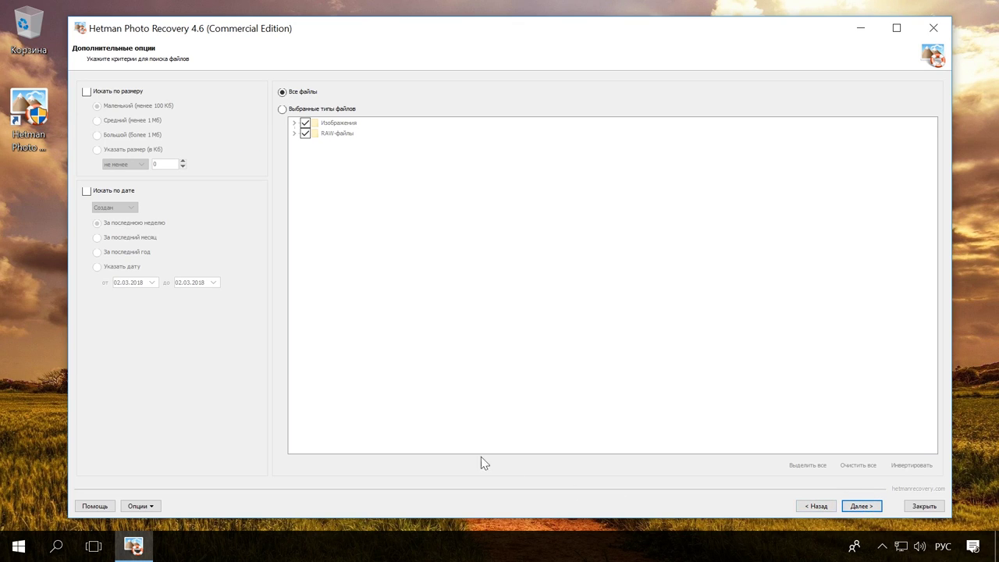
pyautogui.click(87, 92)
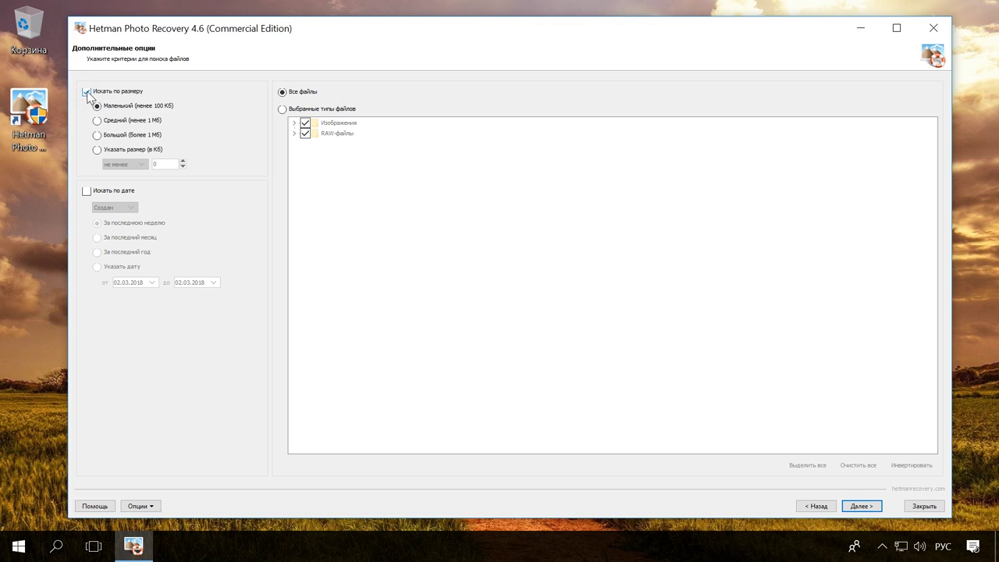
pyautogui.click(86, 191)
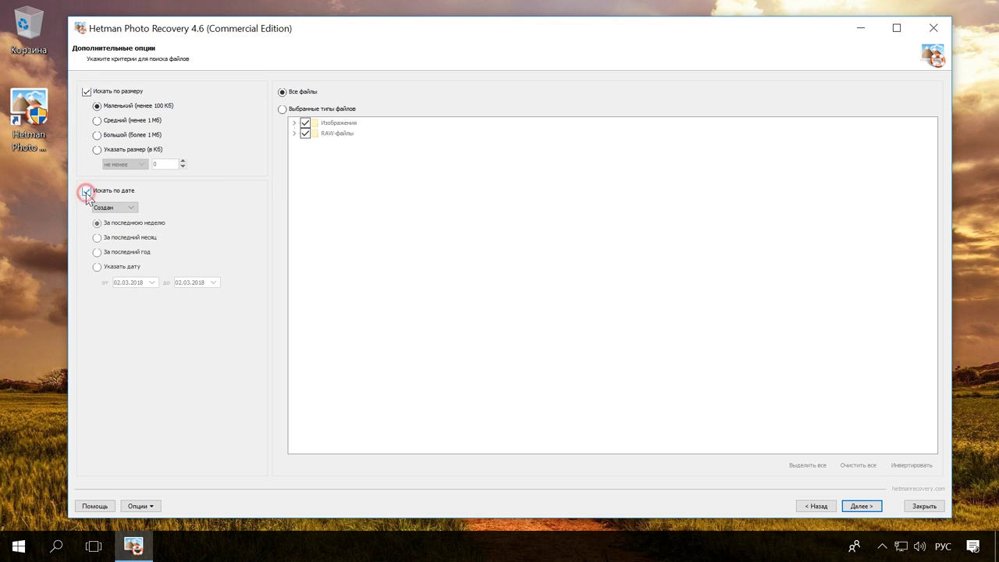
pyautogui.click(87, 191)
pyautogui.click(86, 92)
# Switch to selected file types and examine the formats offered in the RAW-файлы and Изображения groups.
pyautogui.click(282, 110)
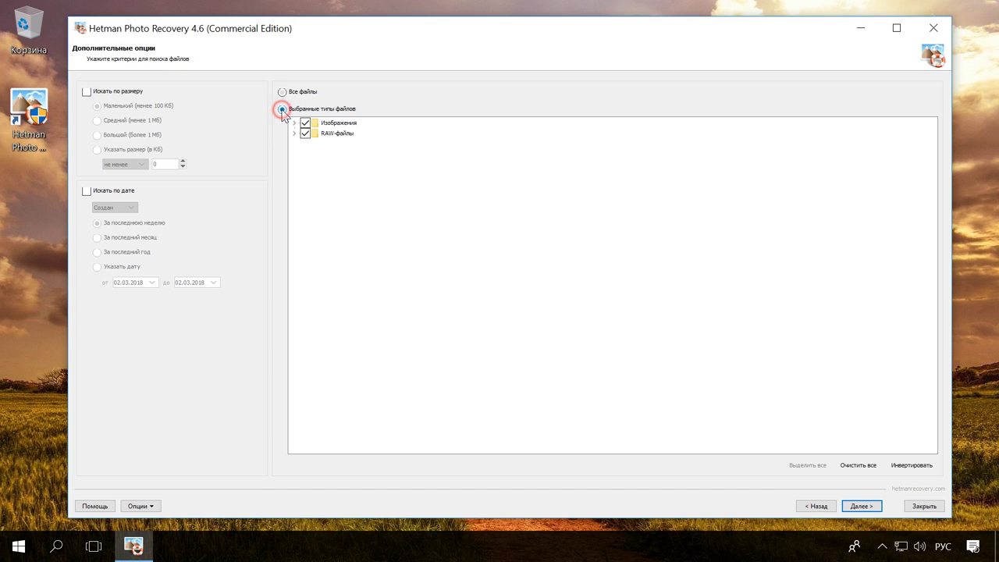
pyautogui.click(294, 134)
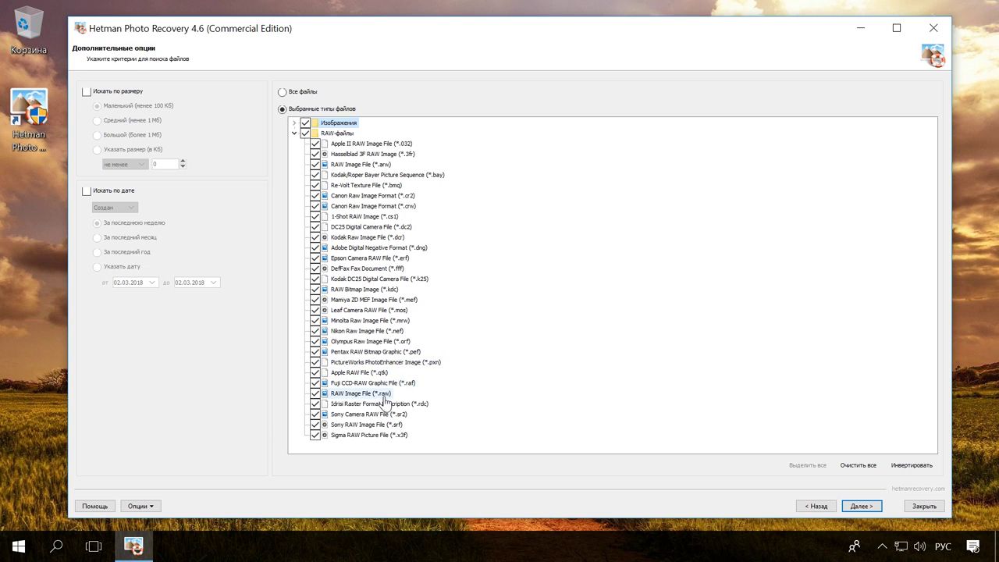
pyautogui.click(295, 122)
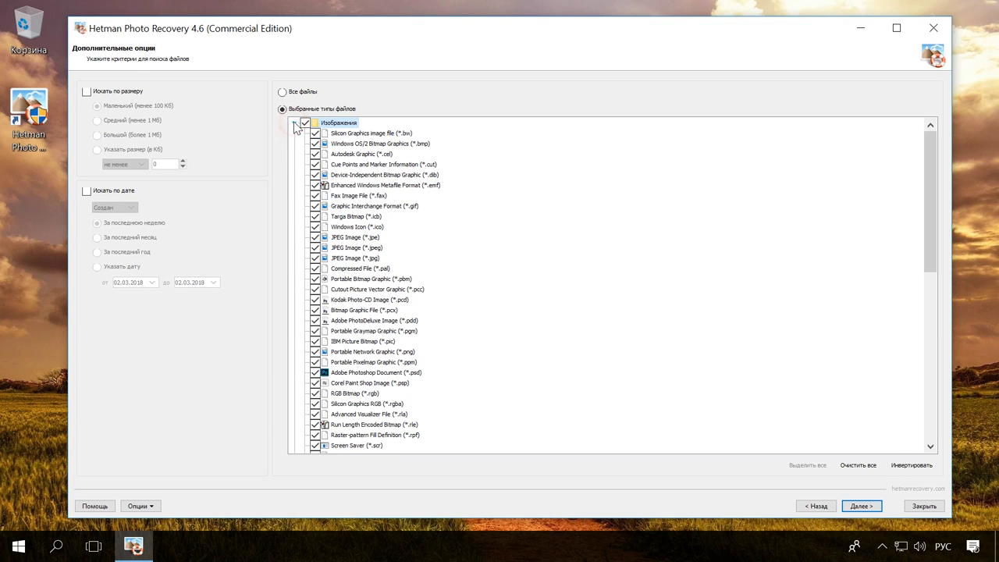
pyautogui.scroll(-8, 338, 211)
pyautogui.scroll(8, 336, 258)
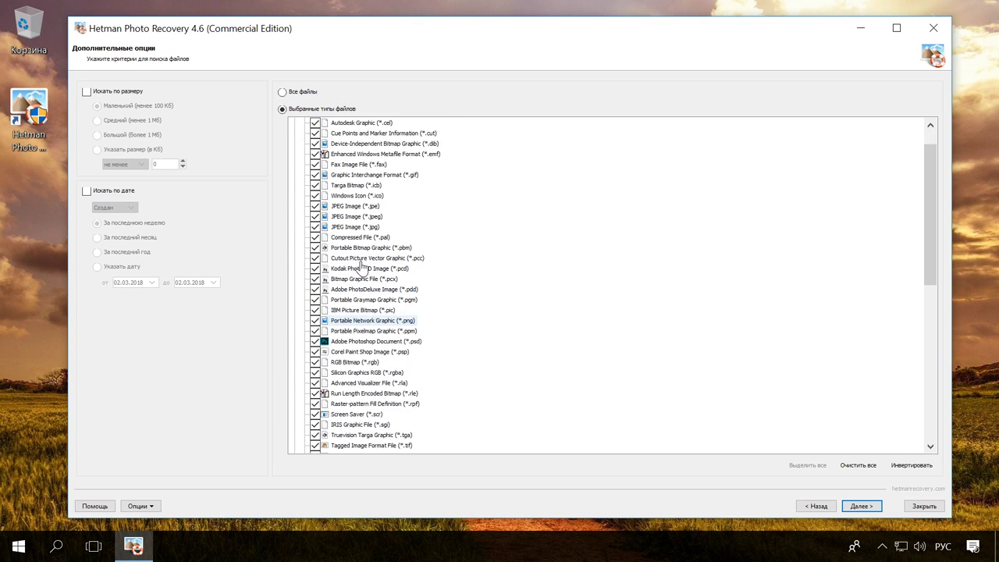
pyautogui.scroll(-8, 344, 230)
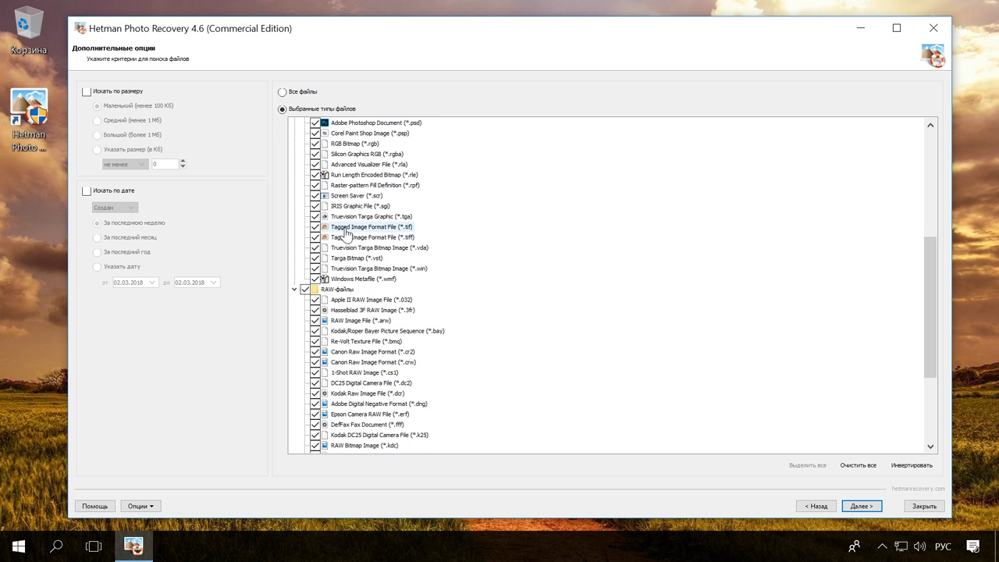
pyautogui.scroll(8, 332, 242)
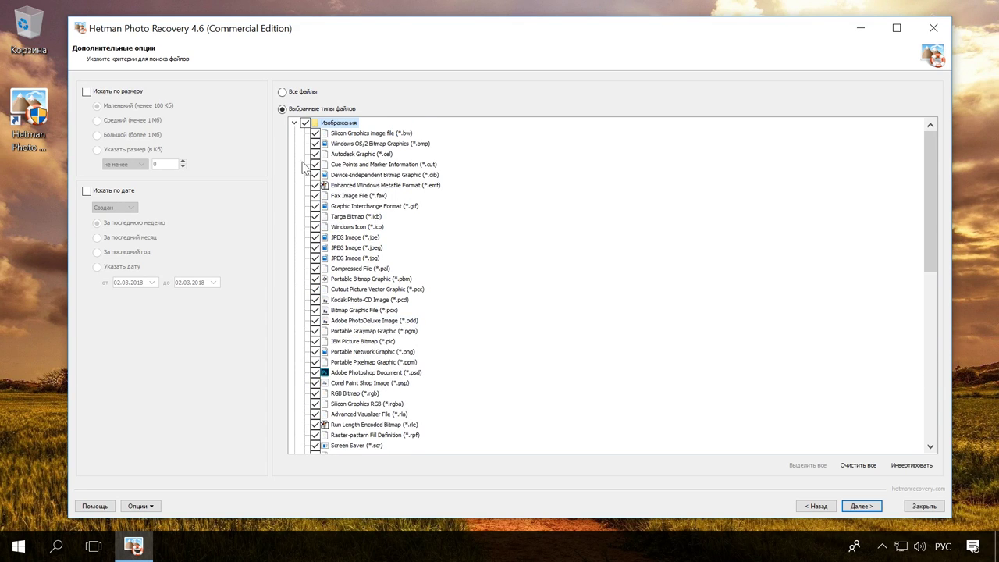
pyautogui.click(294, 123)
# Set the search to all files (Все файлы) and start the disk analysis.
pyautogui.click(304, 123)
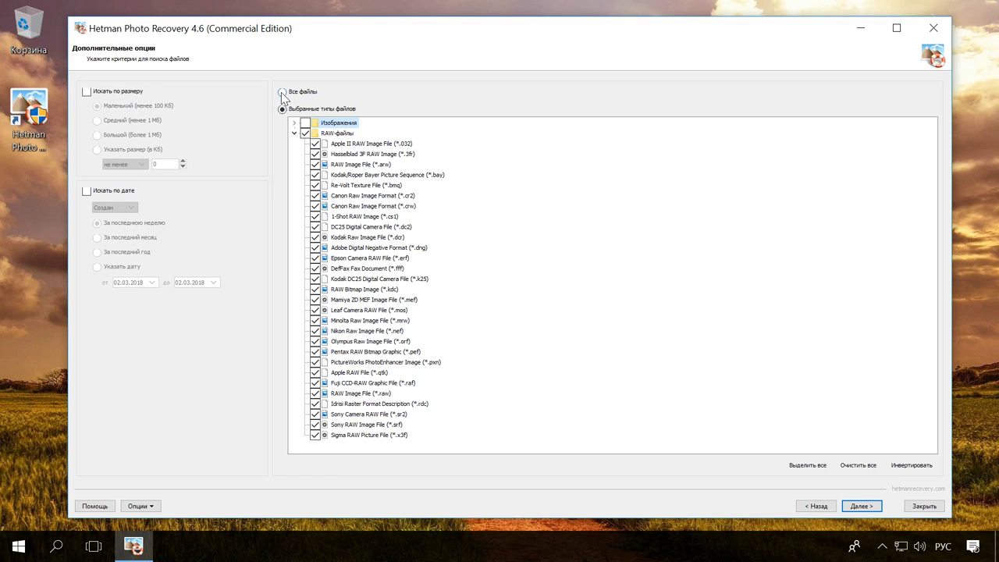
pyautogui.click(283, 92)
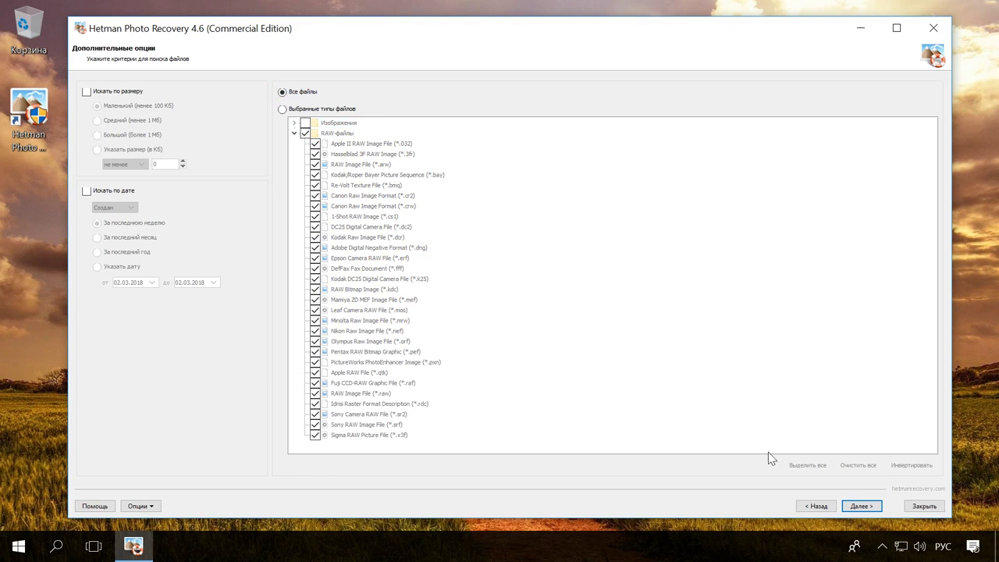
pyautogui.click(862, 506)
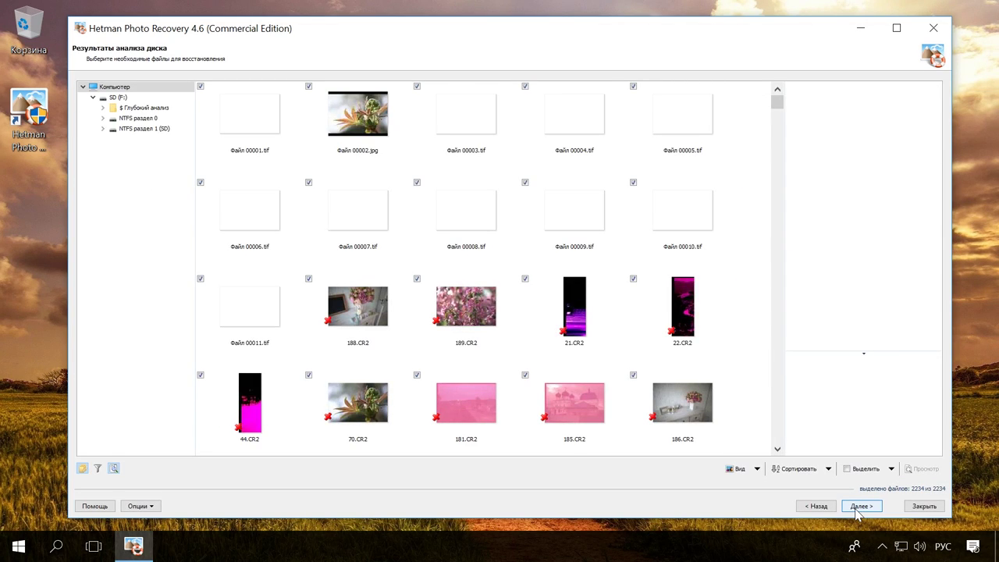
# Preview 188.CR2 and enlarge the preview and file details areas to inspect the photo.
pyautogui.click(382, 306)
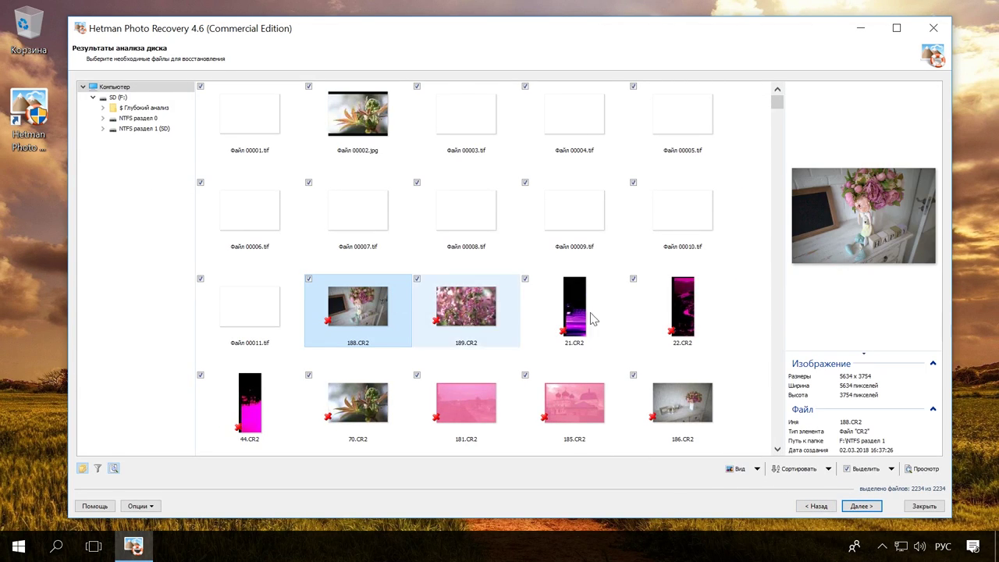
pyautogui.moveTo(784, 298); pyautogui.dragTo(680, 298)
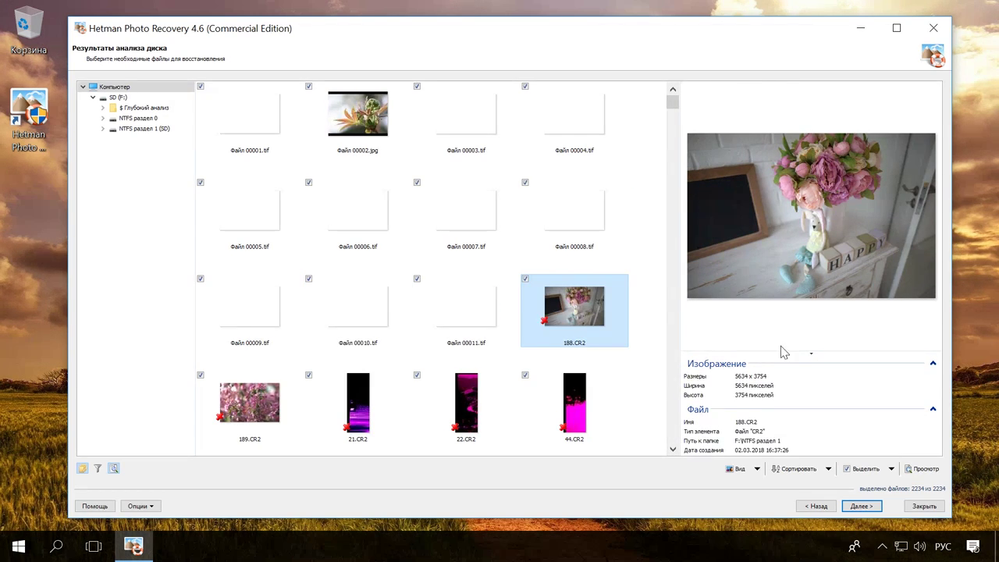
pyautogui.moveTo(788, 351); pyautogui.dragTo(794, 300)
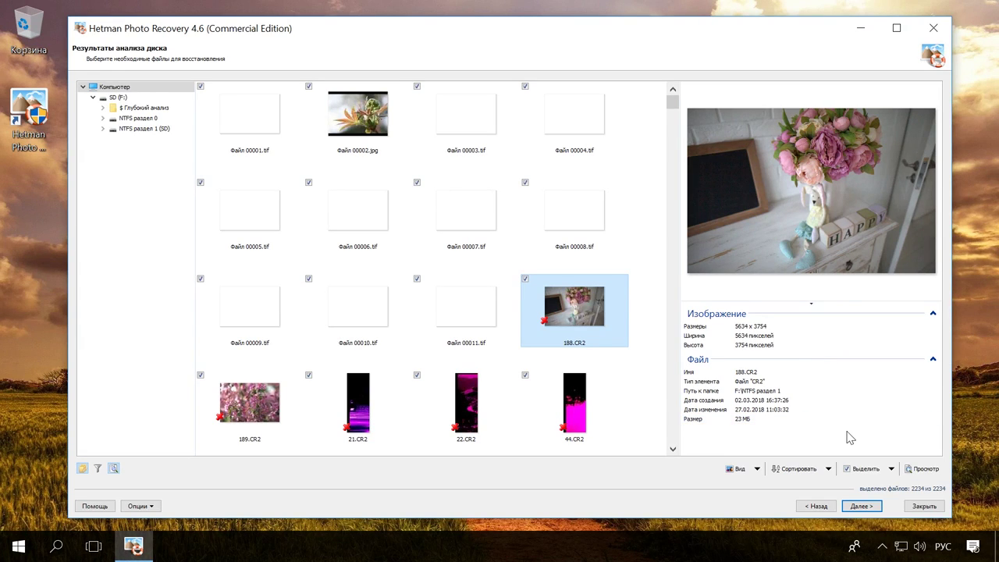
# Clear the recovery marks from all found files.
pyautogui.click(890, 468)
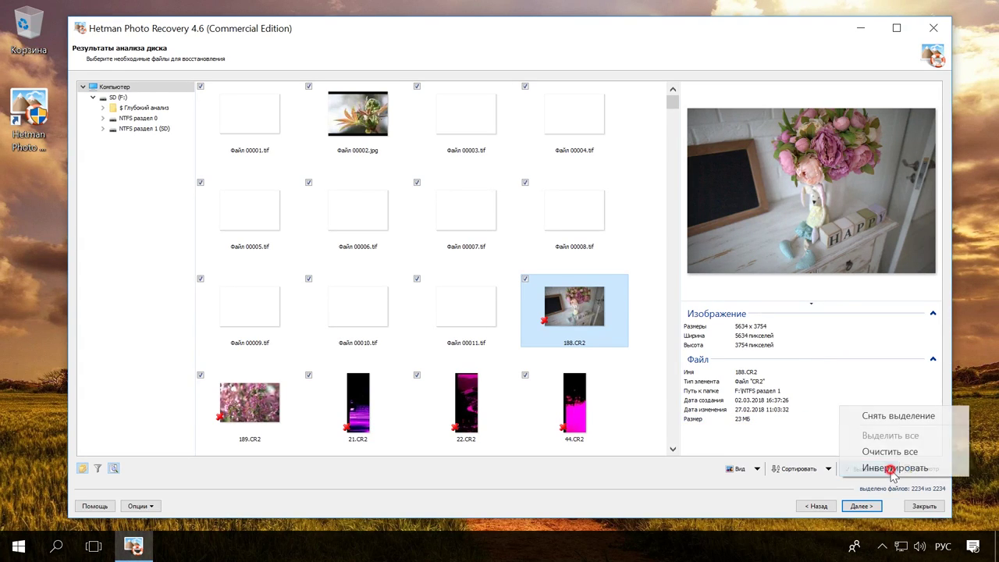
pyautogui.click(901, 453)
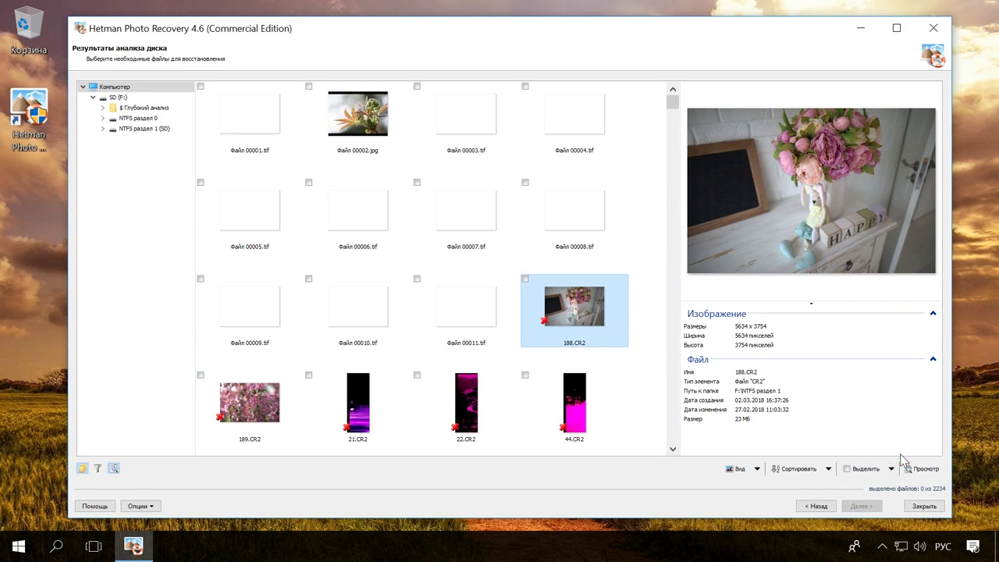
# Mark photos 188, 44, 22, 21, 189, 70, 181, 185, 186 and 187 in CR2 format for recovery in the analysis results.
pyautogui.click(672, 449)
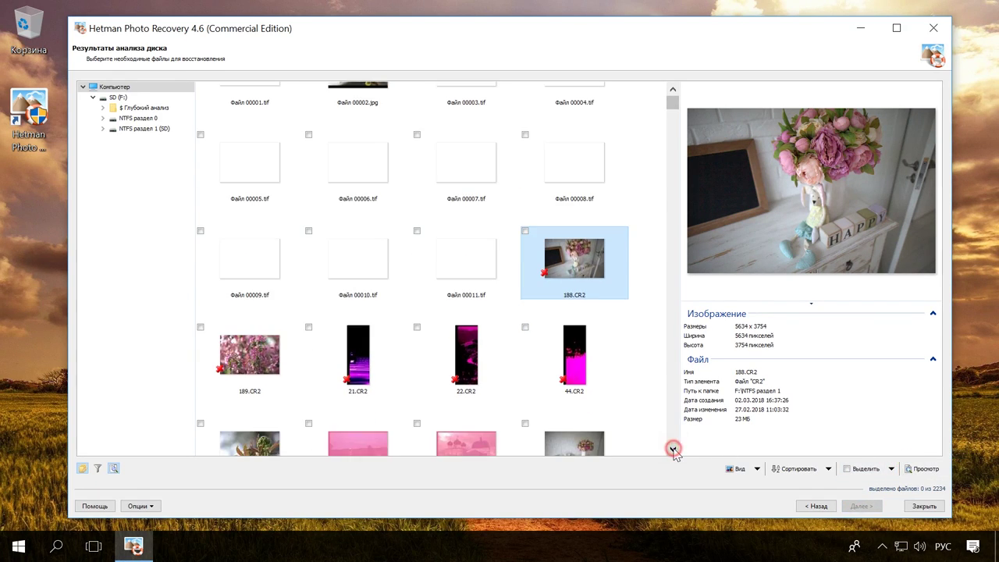
pyautogui.click(673, 449)
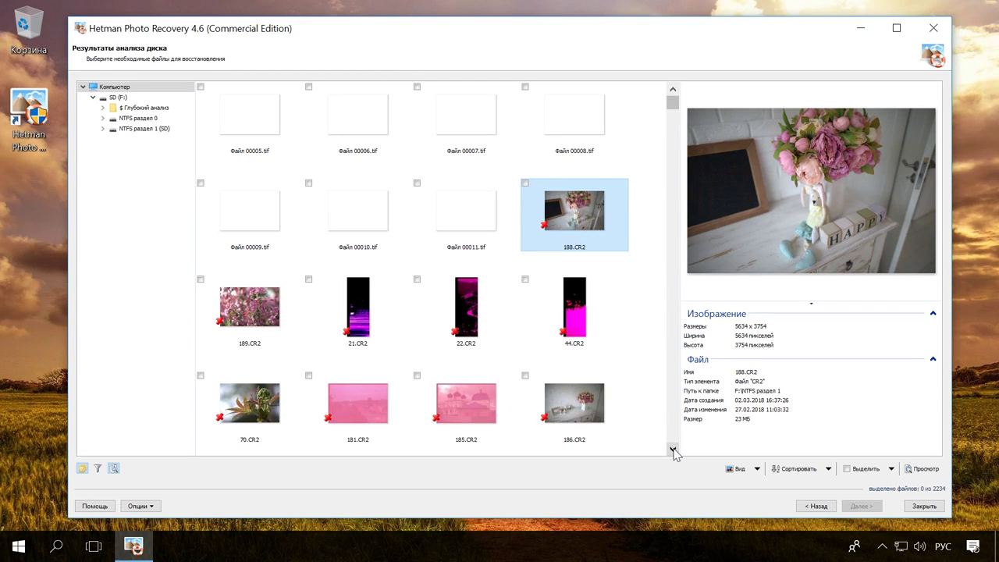
pyautogui.scroll(1, 625, 428)
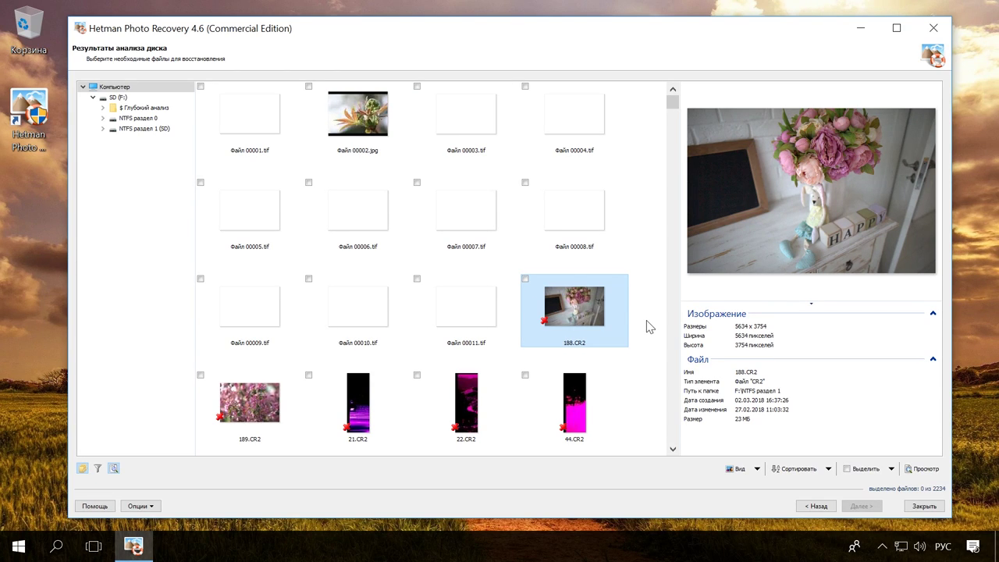
pyautogui.scroll(-2, 647, 326)
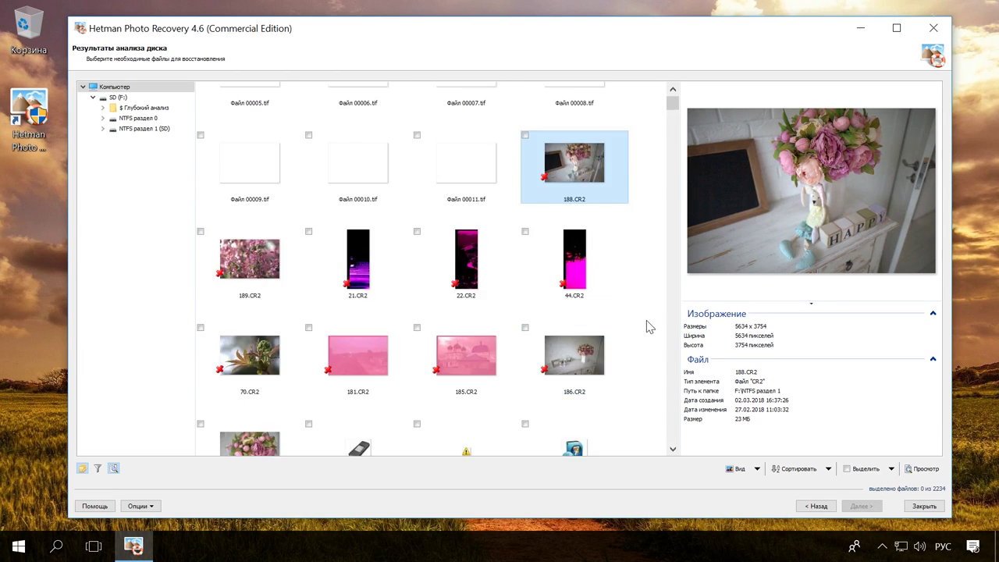
pyautogui.click(673, 450)
pyautogui.click(525, 87)
pyautogui.click(527, 188)
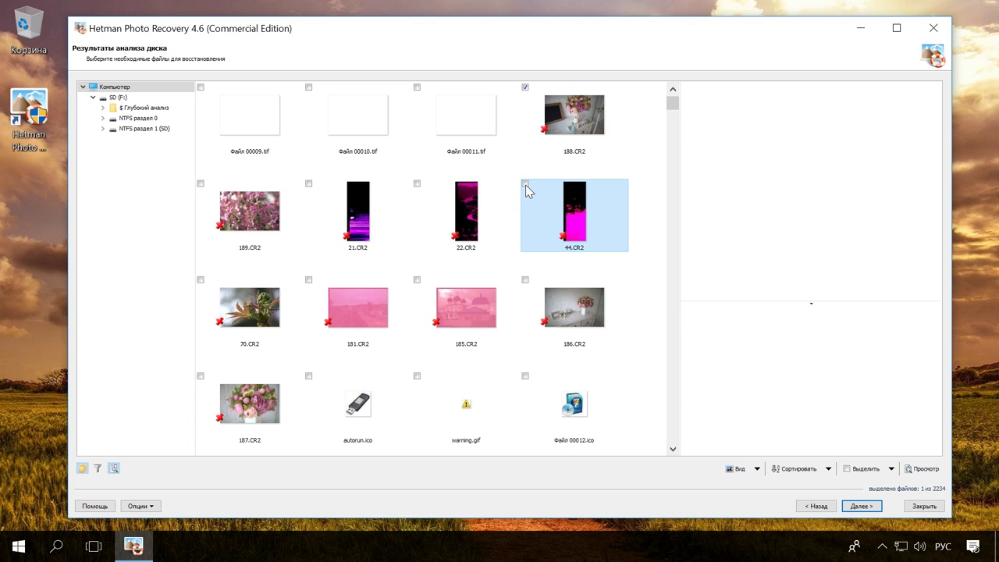
pyautogui.click(525, 183)
pyautogui.click(417, 183)
pyautogui.click(309, 184)
pyautogui.click(201, 184)
pyautogui.click(201, 279)
pyautogui.click(308, 279)
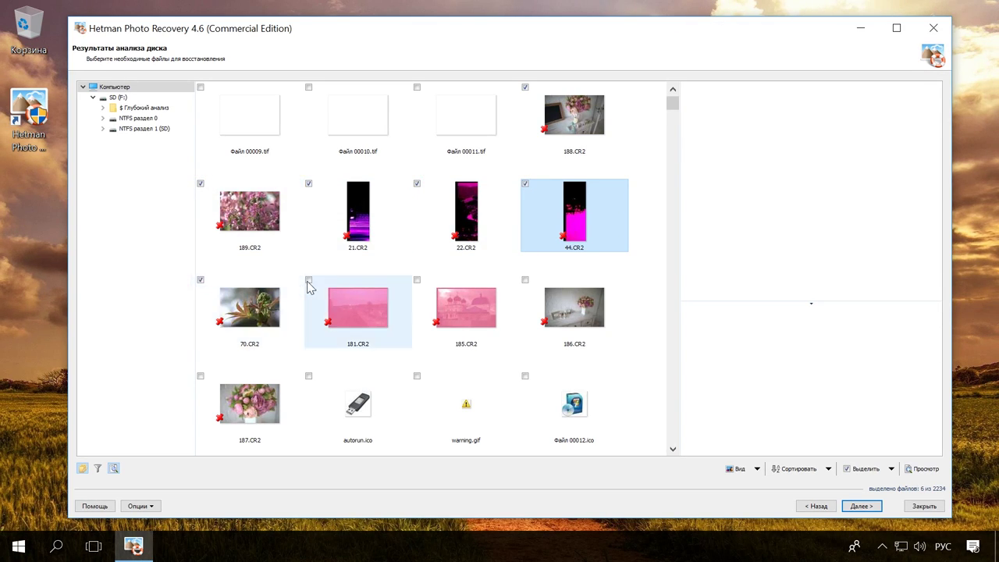
pyautogui.click(417, 279)
pyautogui.click(525, 279)
pyautogui.click(201, 375)
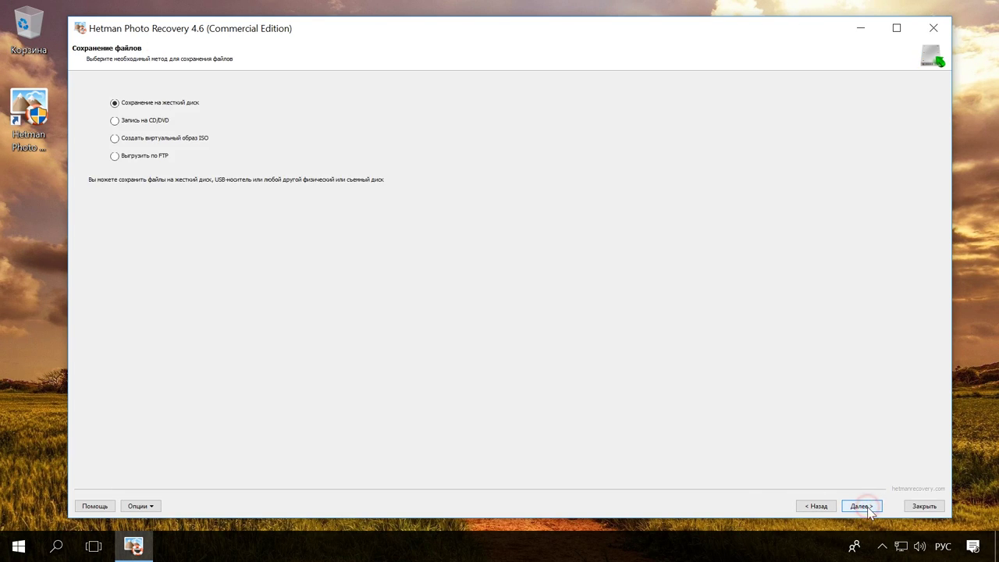
# Proceed to saving the marked files and choose the hard disk (Сохранение на жесткий диск) as the saving method.
pyautogui.click(863, 507)
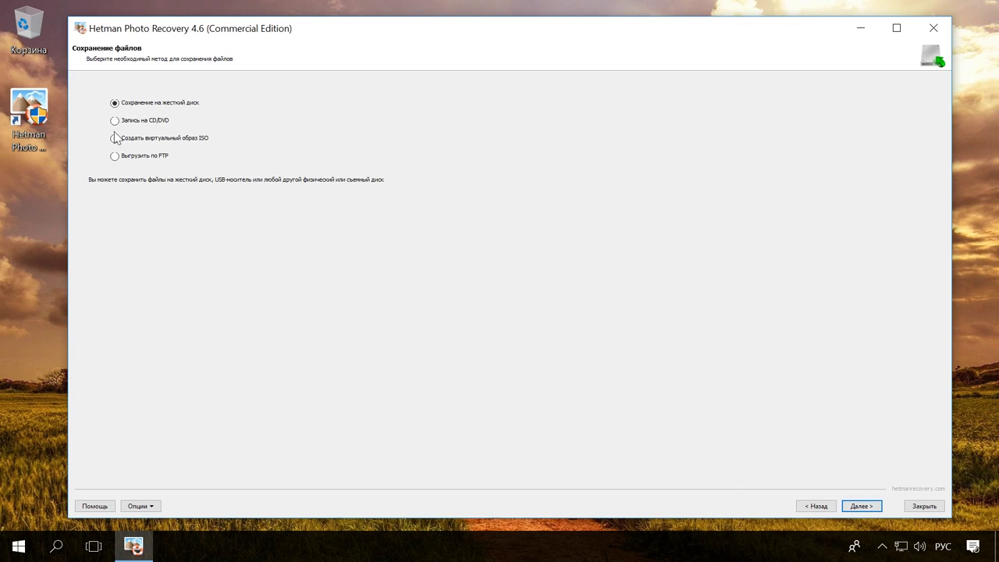
pyautogui.click(115, 103)
pyautogui.click(859, 508)
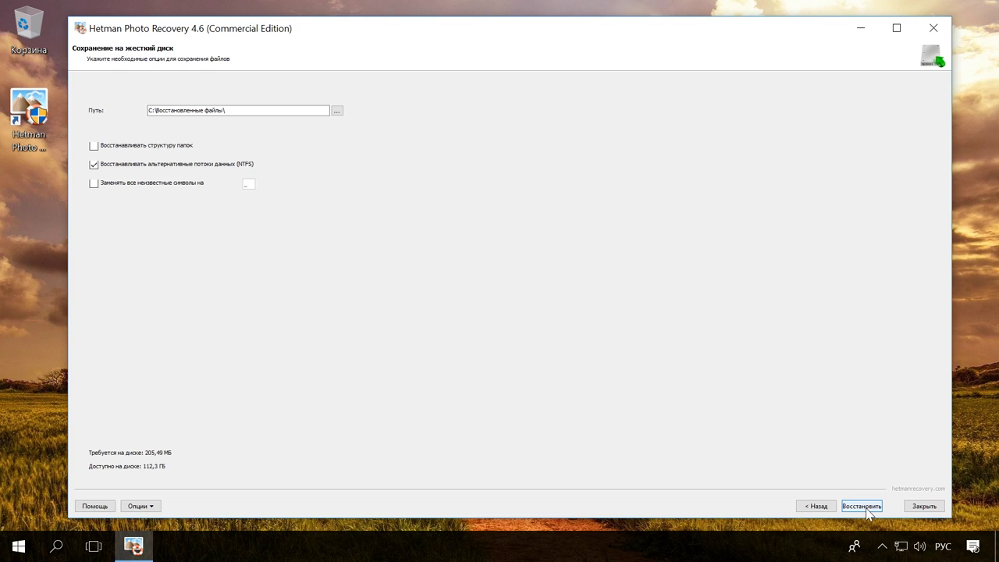
# Create the folder Новая папка on the desktop as the save location and start recovering the marked files into it.
pyautogui.click(338, 112)
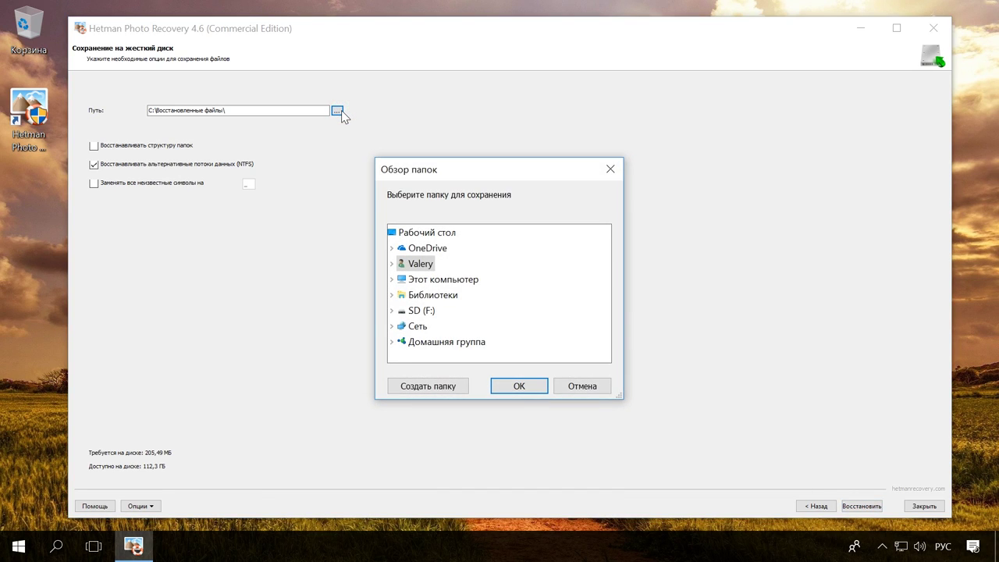
pyautogui.click(418, 234)
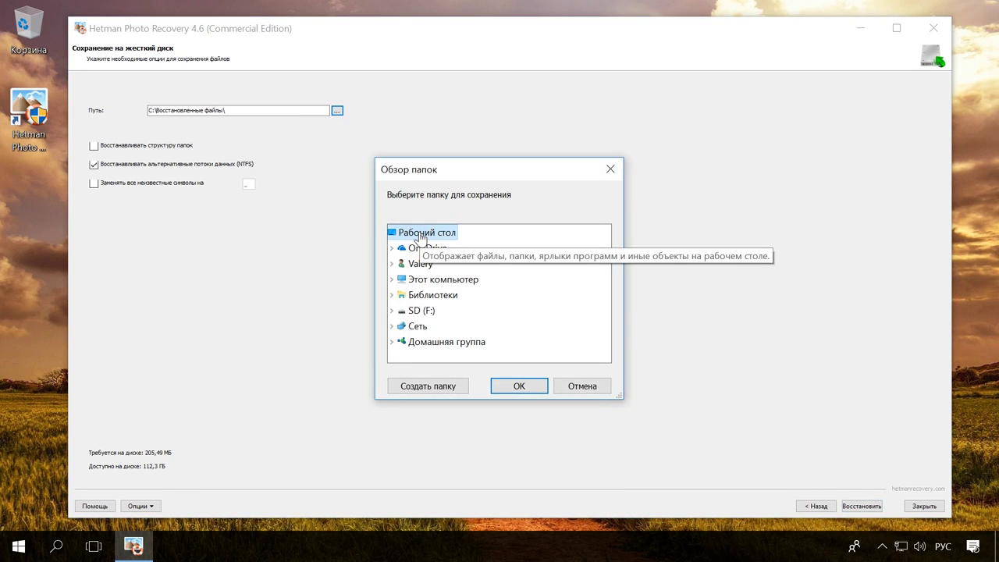
pyautogui.click(454, 386)
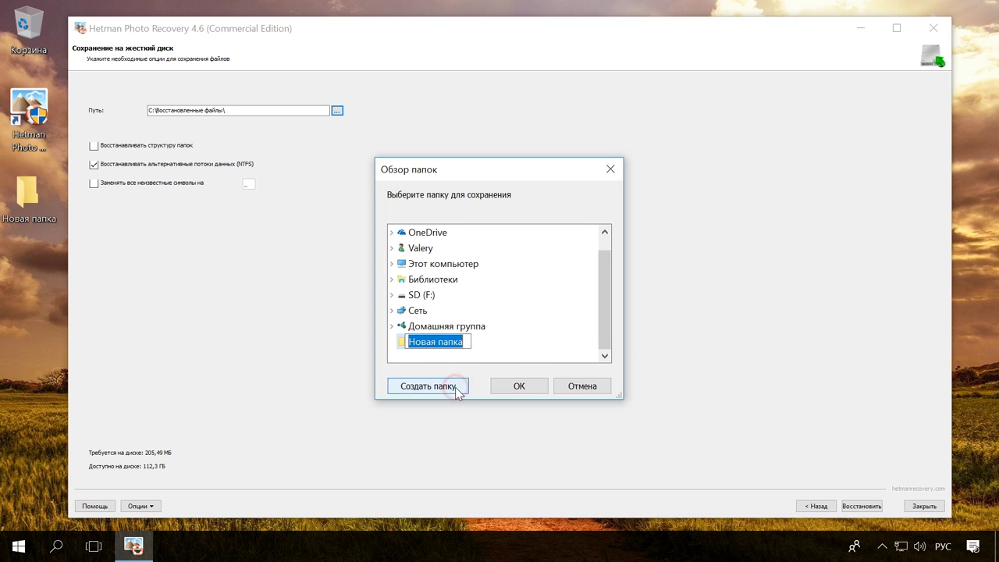
pyautogui.click(520, 386)
pyautogui.click(852, 507)
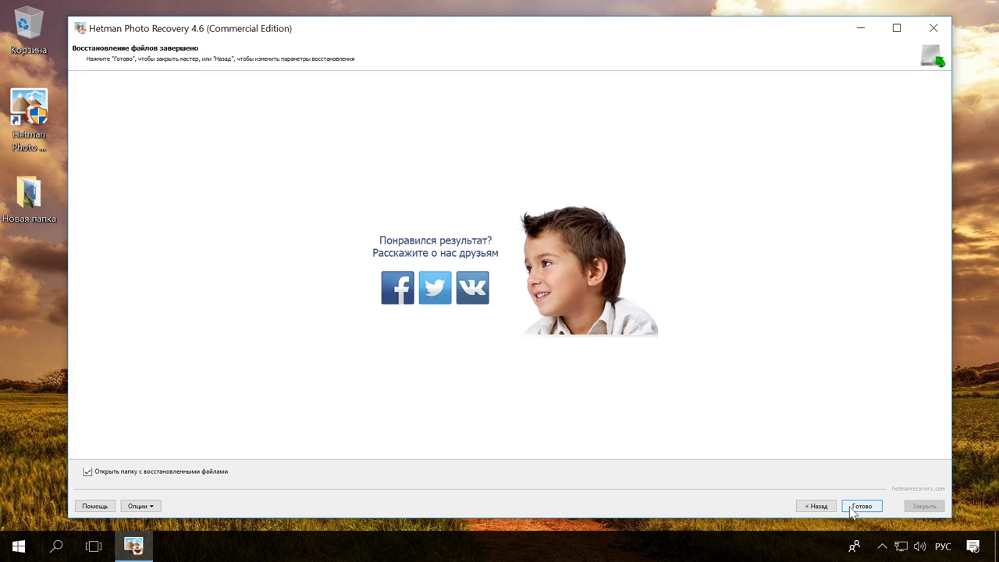
# Turn off automatic opening of the recovered files folder and finish the recovery wizard.
pyautogui.click(211, 472)
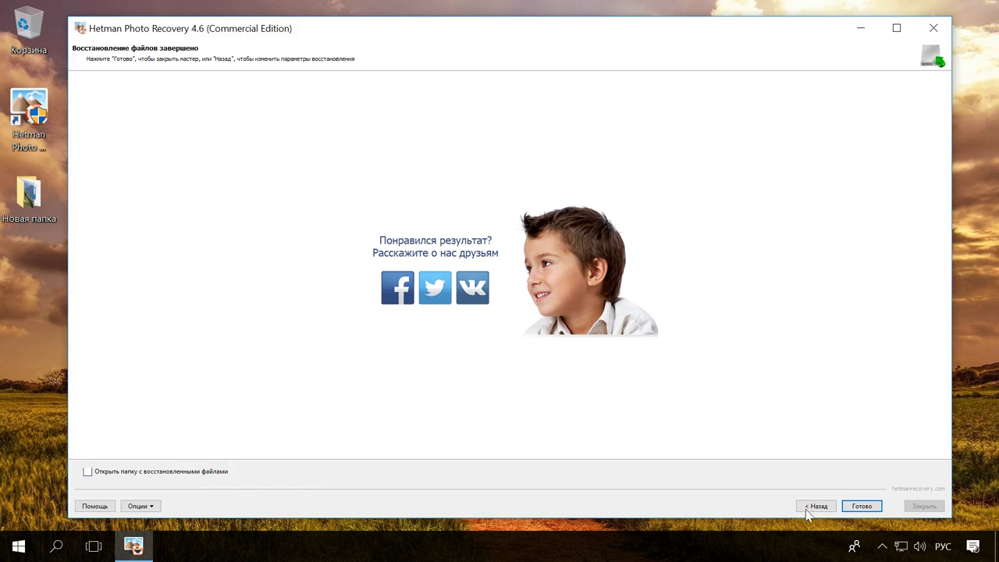
pyautogui.click(862, 506)
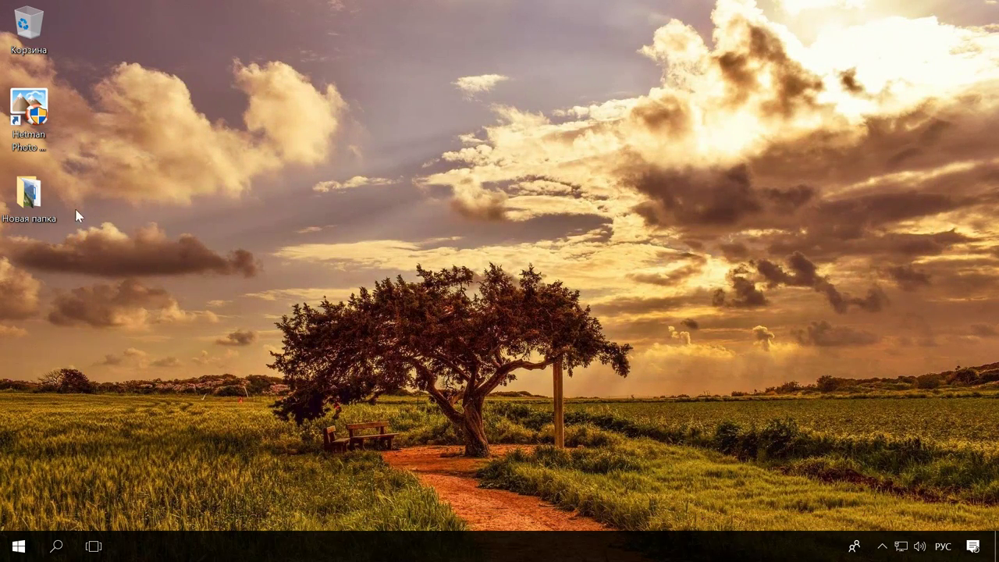
# Open Новая папка on the desktop, view the recovered photos from 22.CR2 through 189.CR2, and close the viewer and folder.
pyautogui.doubleClick(36, 194)
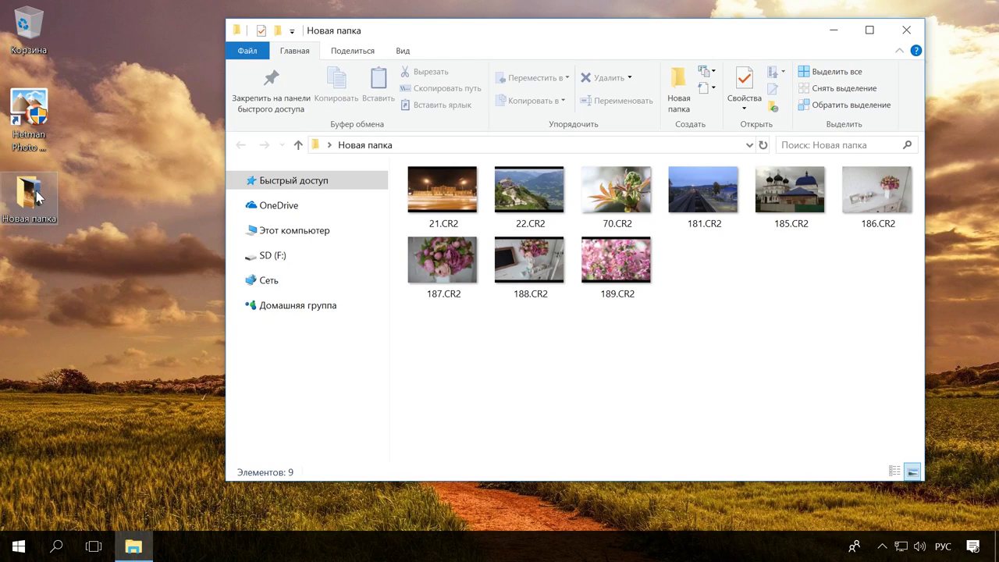
pyautogui.doubleClick(522, 202)
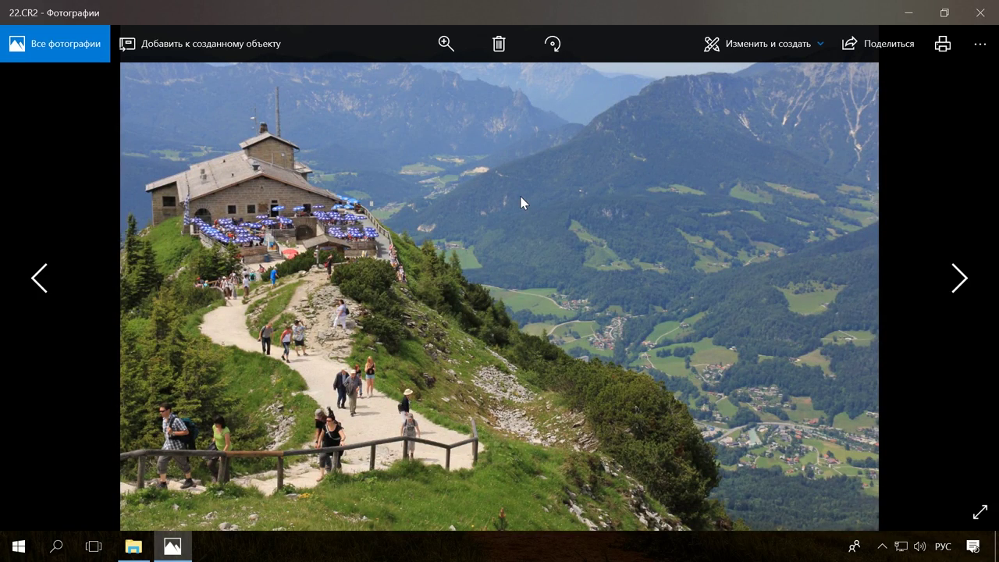
pyautogui.click(958, 279)
pyautogui.click(958, 279)
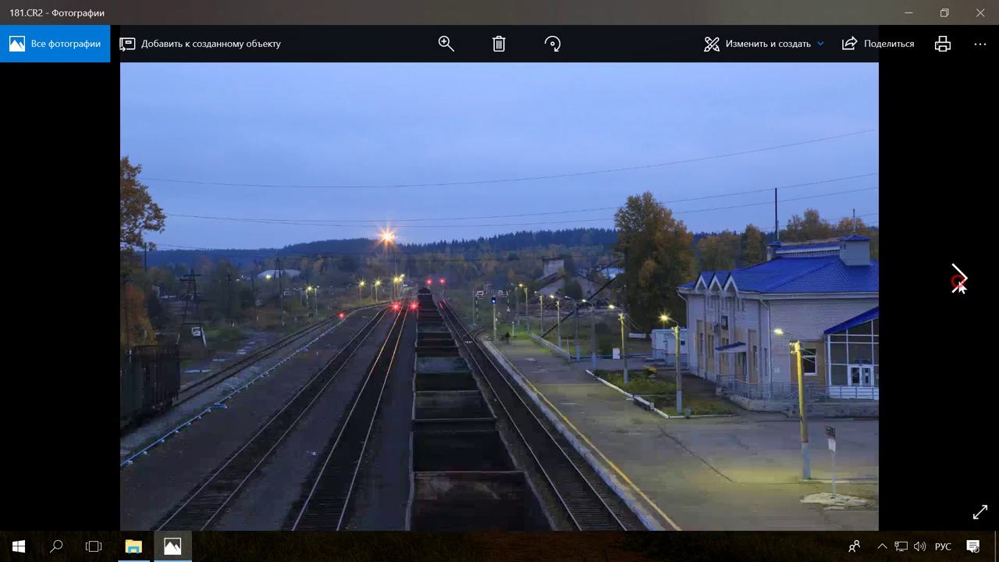
pyautogui.click(958, 281)
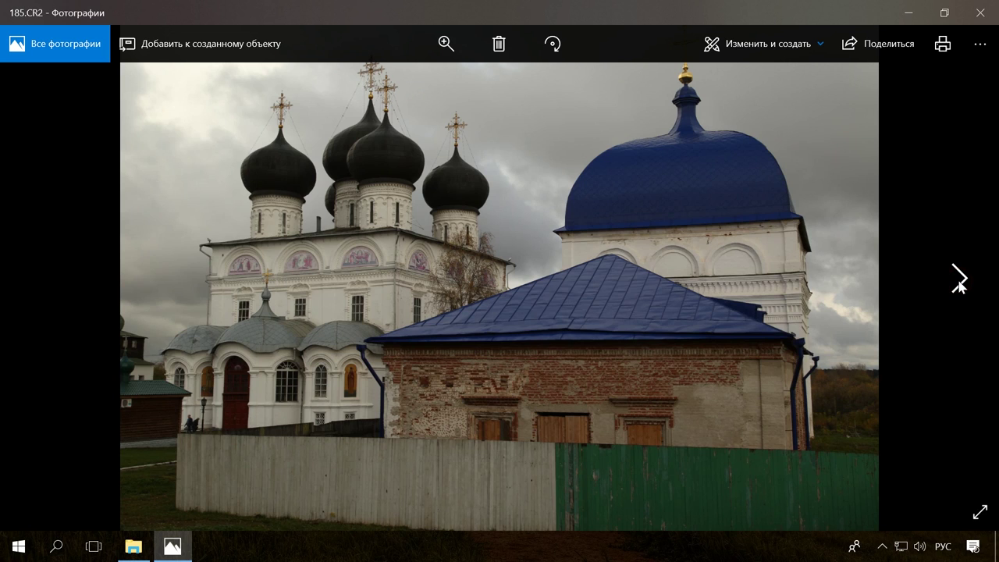
pyautogui.click(959, 279)
pyautogui.click(959, 279)
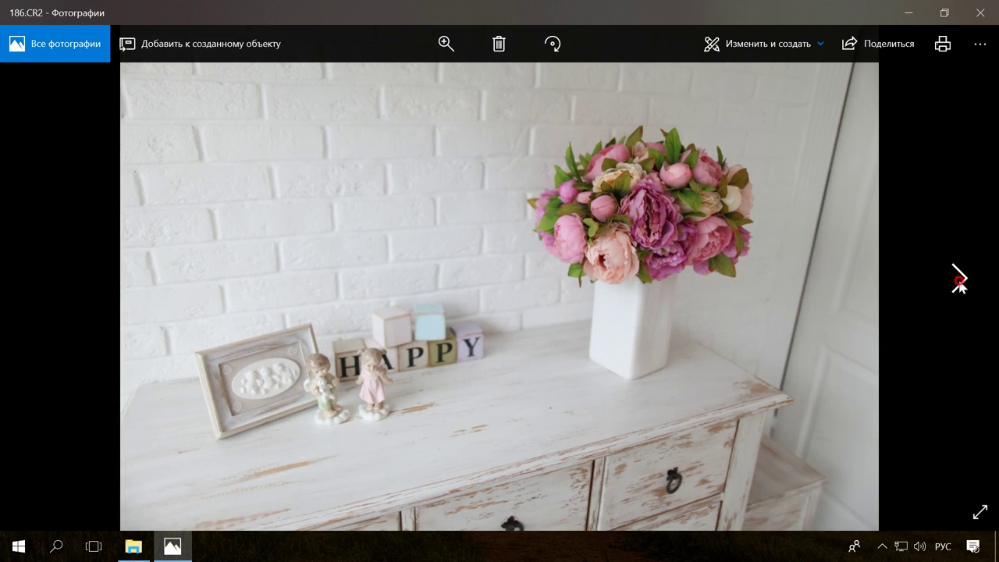
pyautogui.click(959, 281)
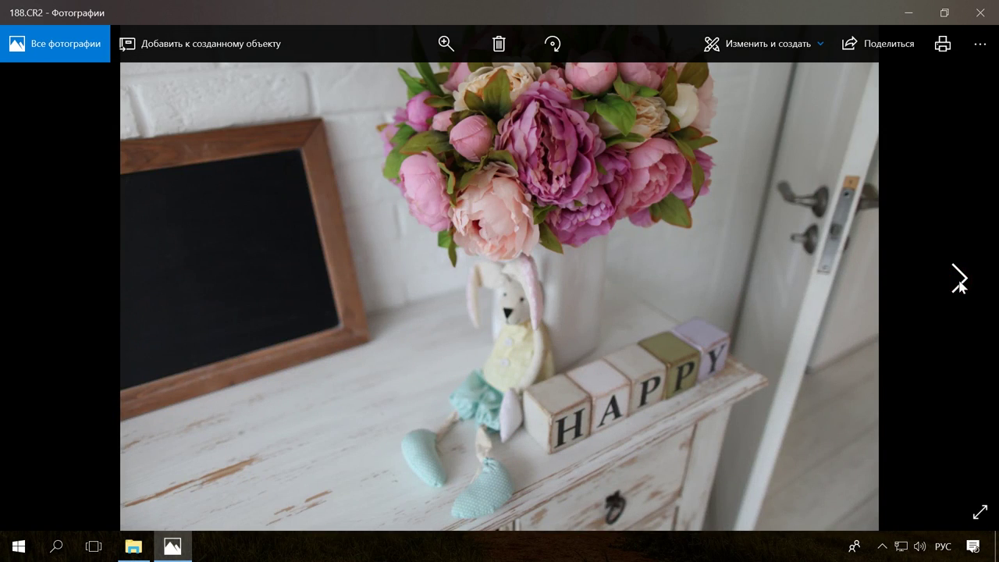
pyautogui.click(960, 281)
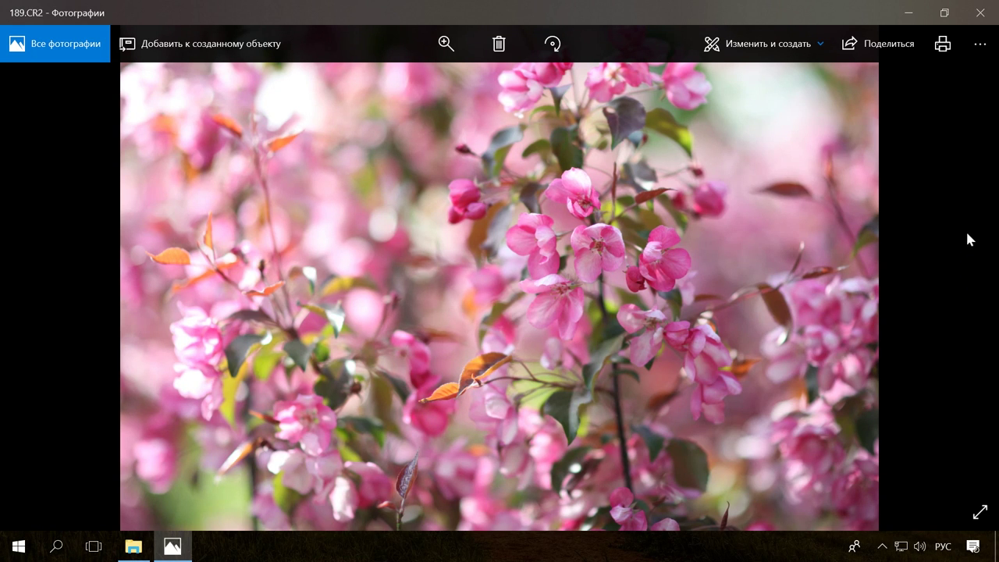
pyautogui.click(977, 12)
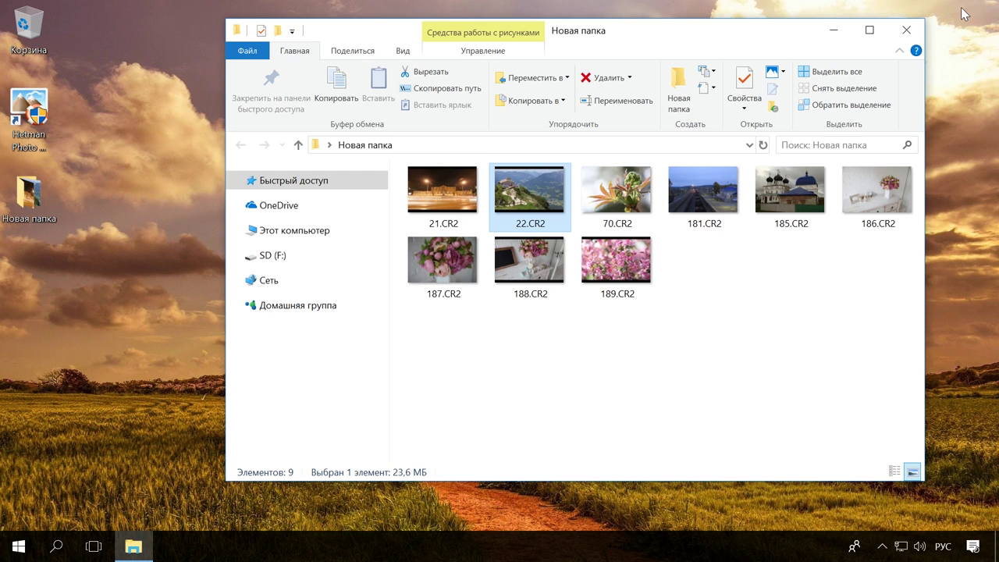
pyautogui.click(909, 30)
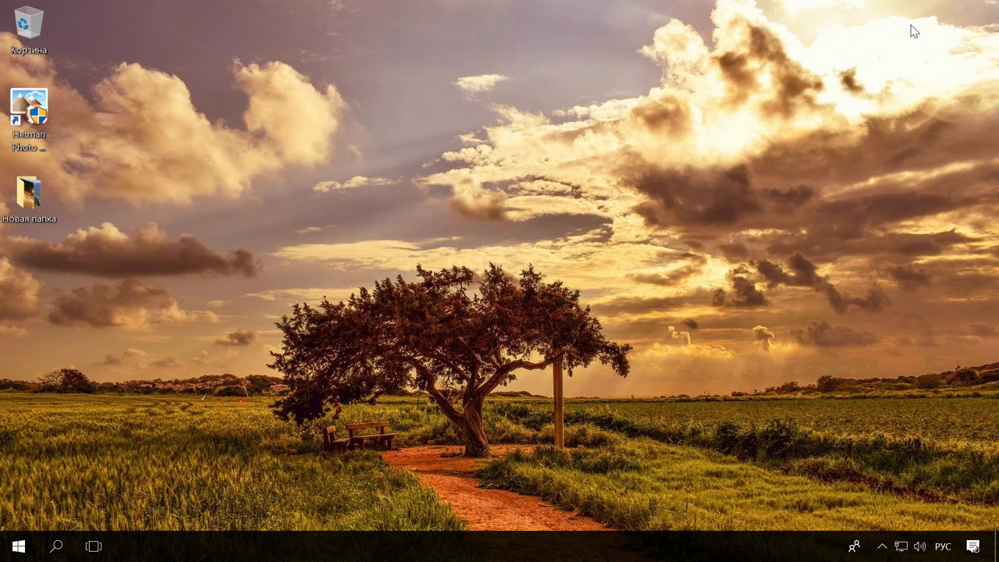